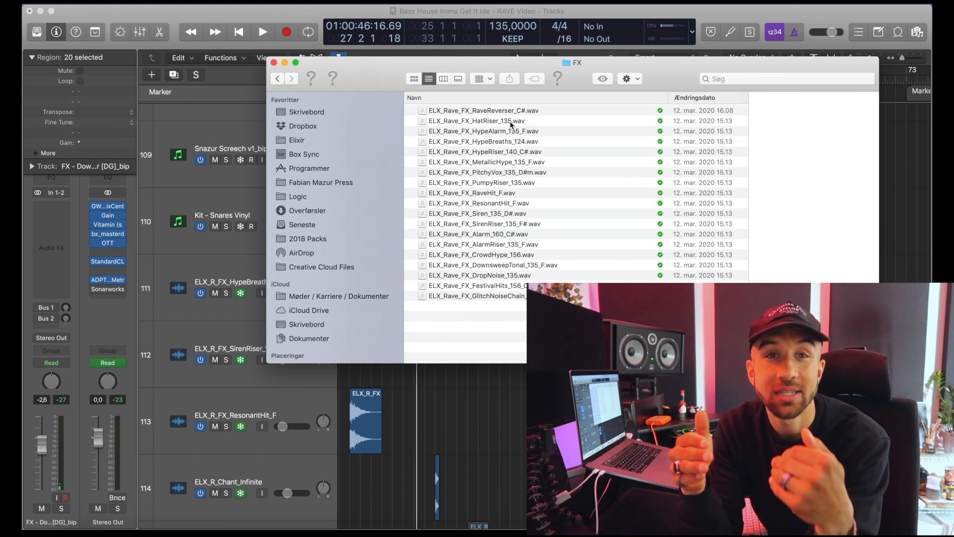
Step: Audition samples in the FX folder, including ELX_Rave_FX_HypeAlarm_135_F.wav and ELX_Rave_FX_HypeBreaths_124.wav, and select ELX_Rave_FX_PitchyVox_135_D#m.wav
left_click(497, 131)
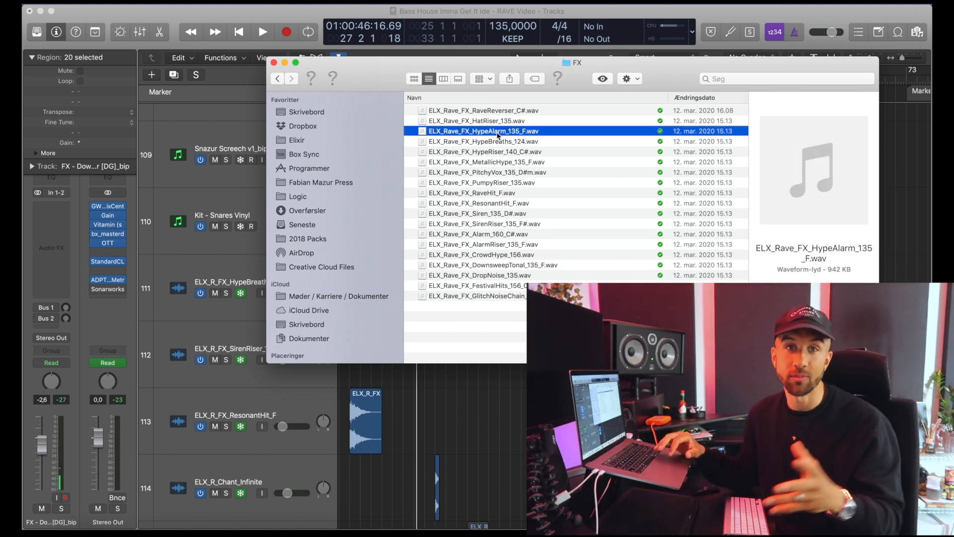
key("space")
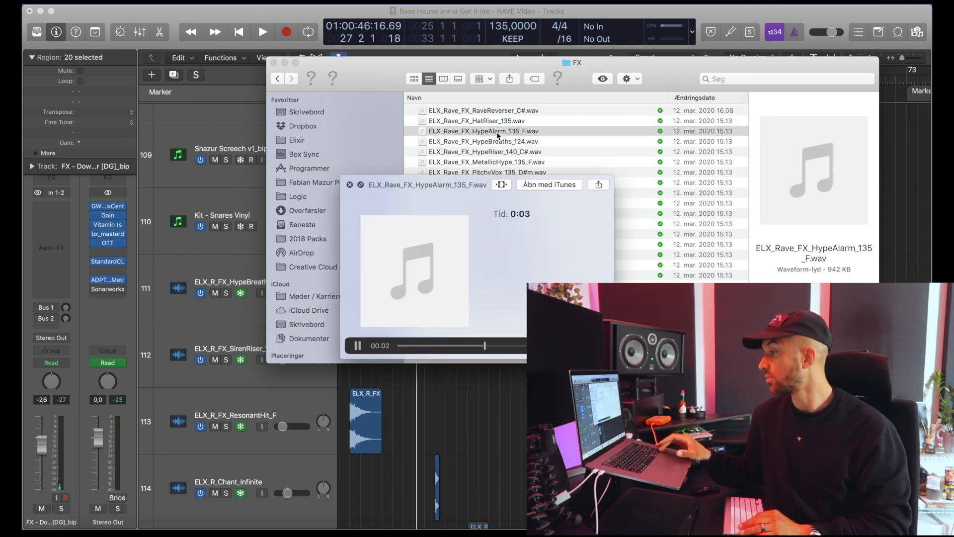
key("Down")
left_click_drag(508, 232, 273, 244)
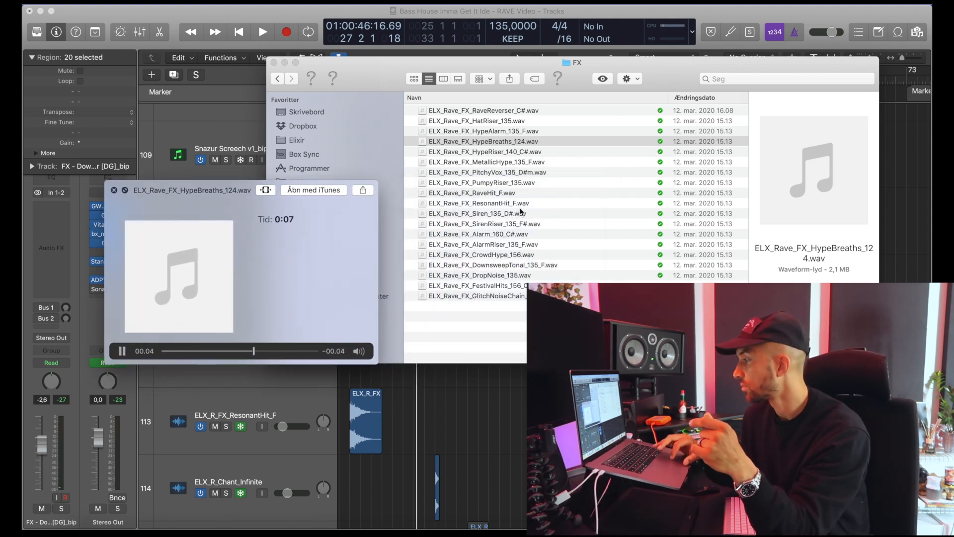
left_click(505, 176)
left_click(505, 173)
key("space")
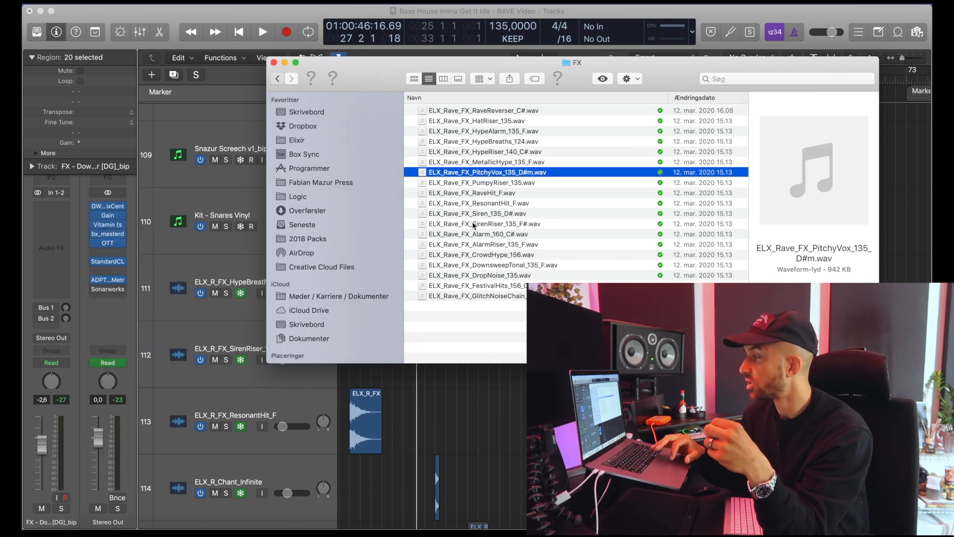
Step: Open the rave pack's Vocals folder and audition ELX_Rave_Vocal_DiffusedOhs_135_Fm.wav
key("super+bracketleft")
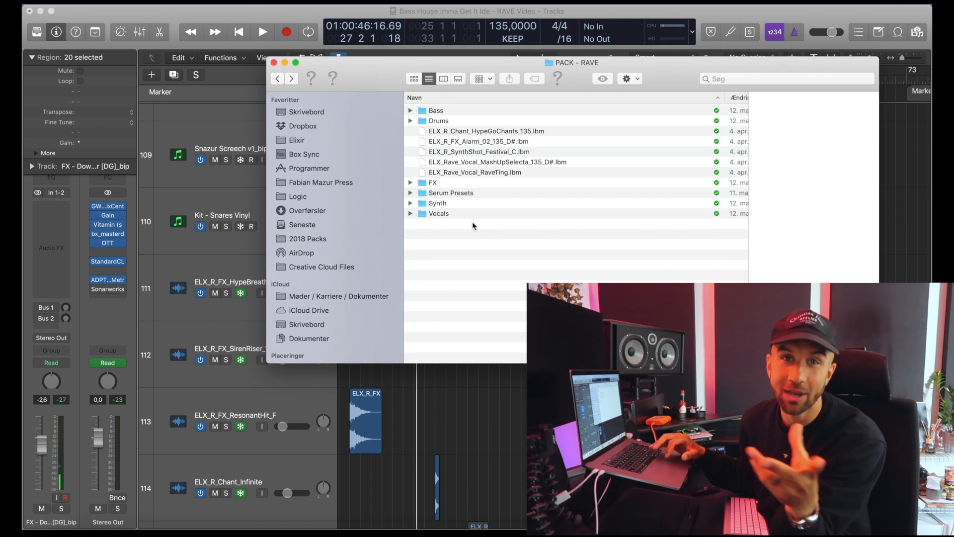
double_click(443, 217)
left_click(485, 262)
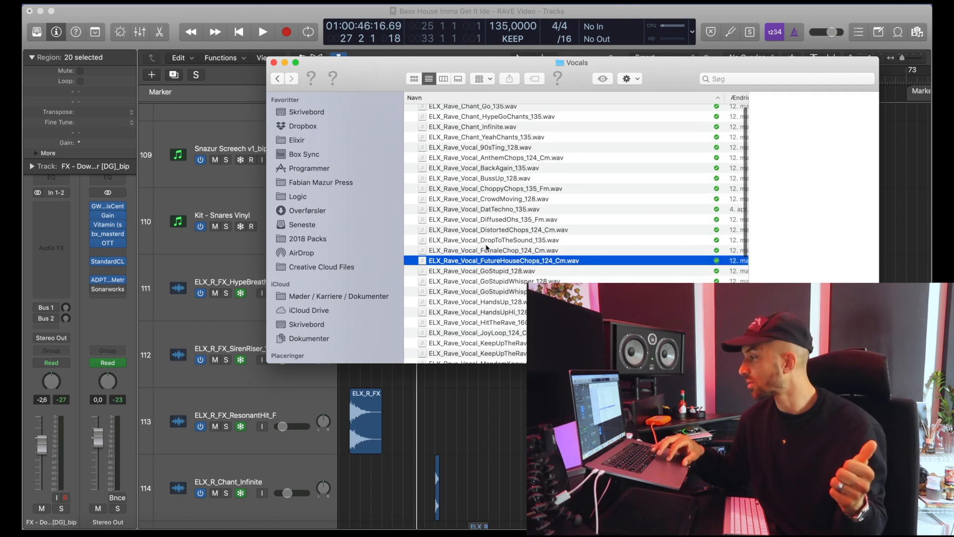
left_click(494, 232)
left_click(499, 220)
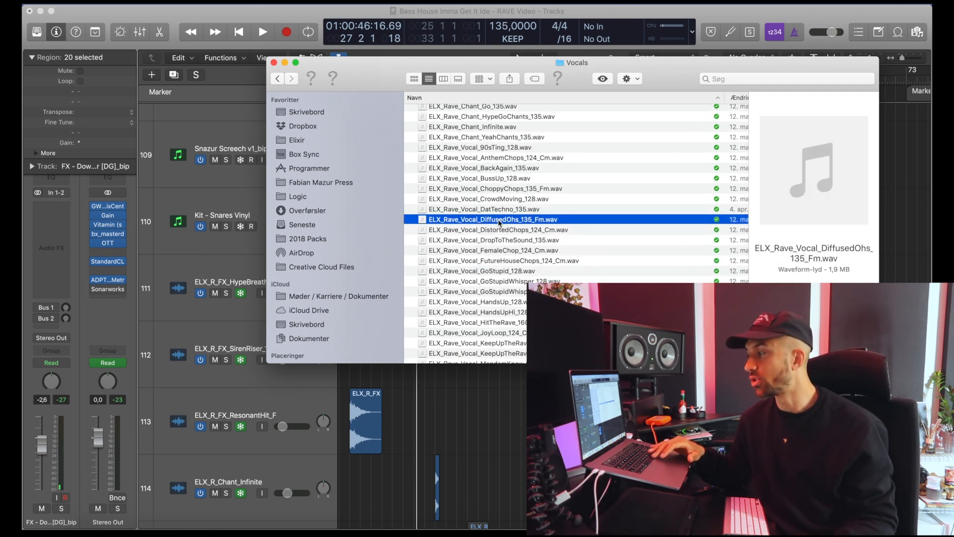
key("space")
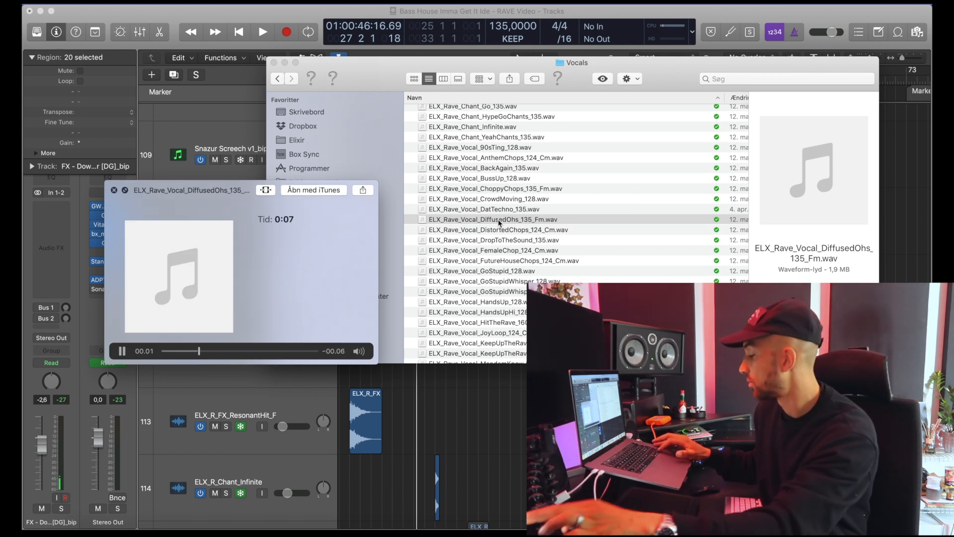
key("space")
Step: Audition ELX_Rave_Chant_HypeGoChants_135.wav in the Vocals folder
left_click(528, 117)
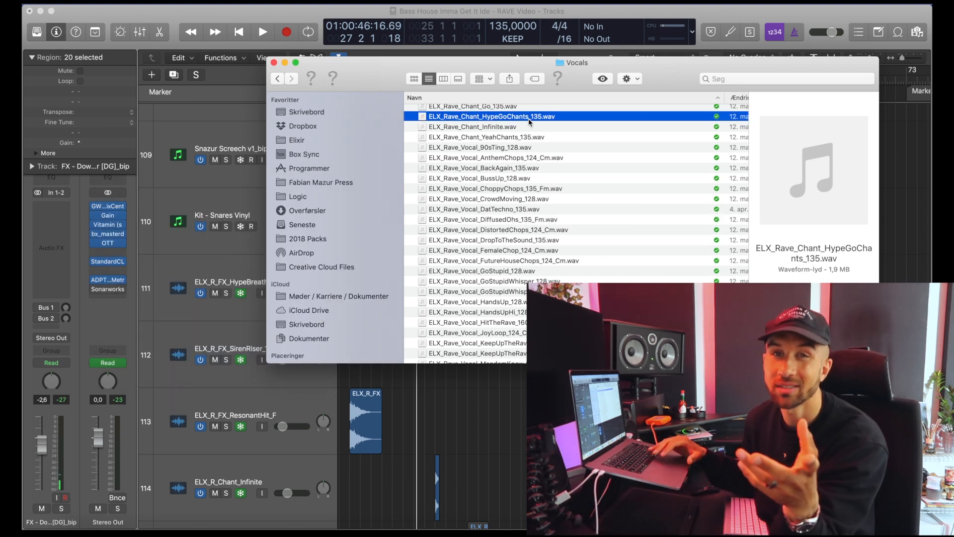
key("space")
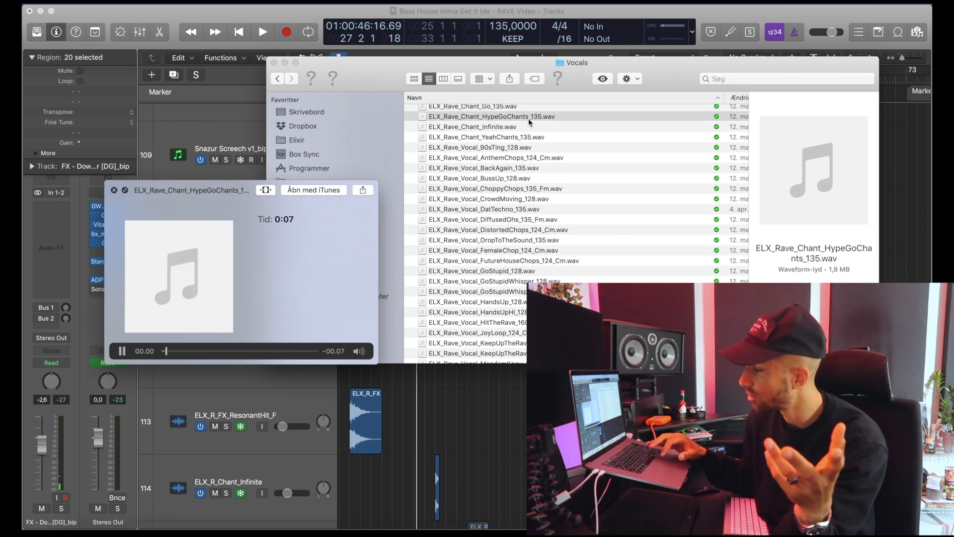
key("space")
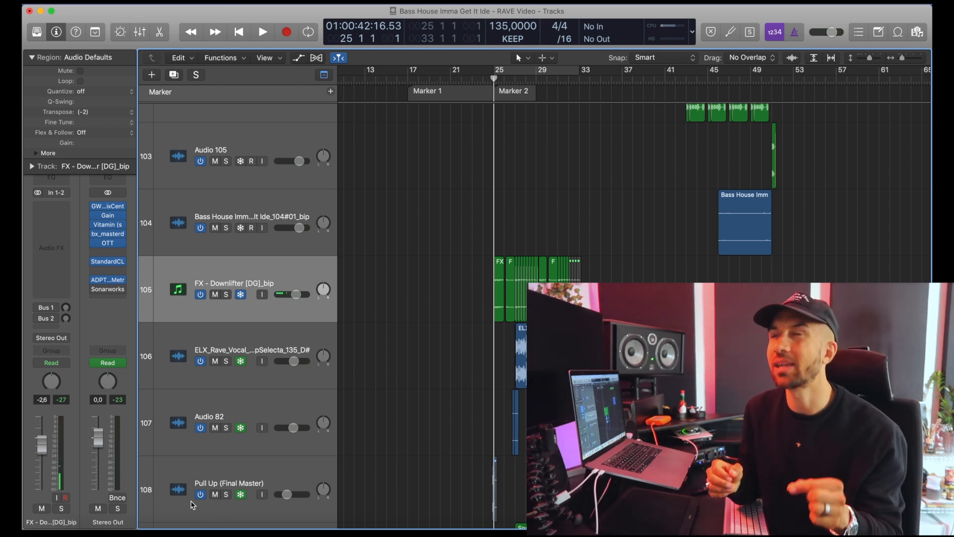
Step: Inspect the BS - 808, LD - Rave and LD - Brass tracks inside the LD - Break Leads stack, and collapse the stack
key("Return")
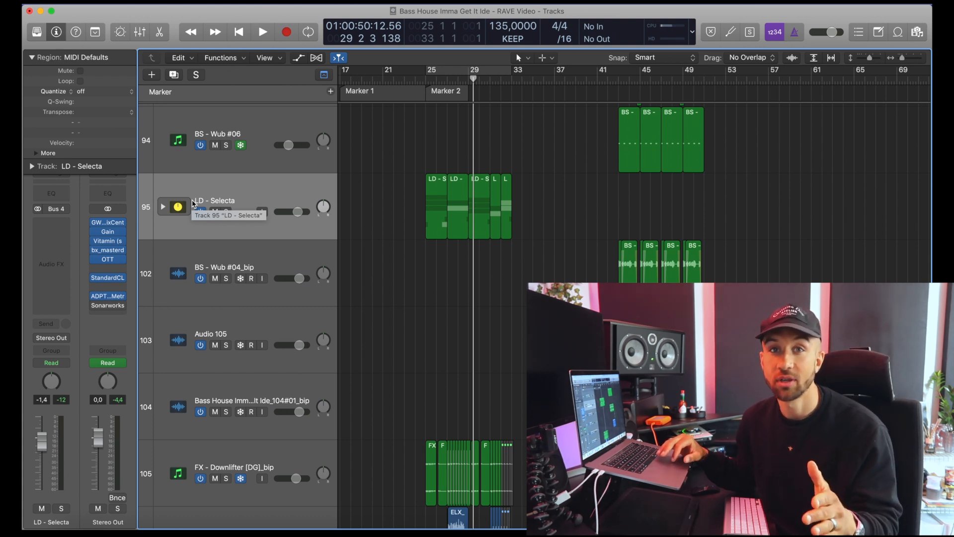
scroll(443, 218, "up", 10)
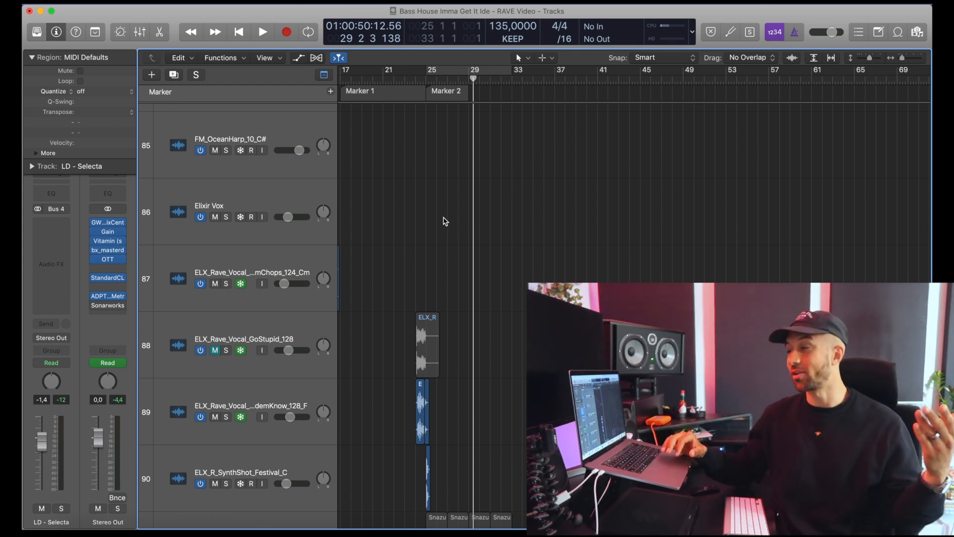
scroll(445, 221, "up", 20)
scroll(445, 221, "up", 15)
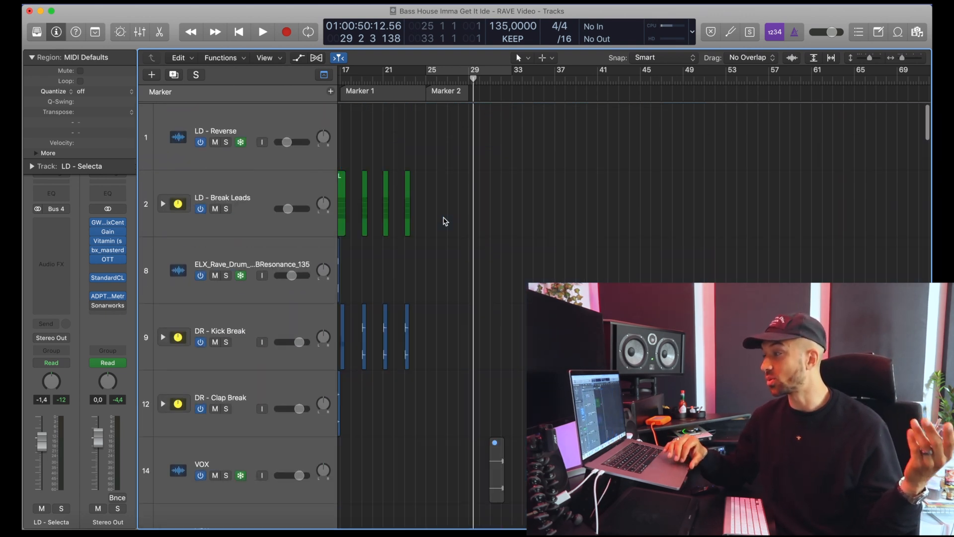
left_click(281, 255)
scroll(282, 260, "down", 3)
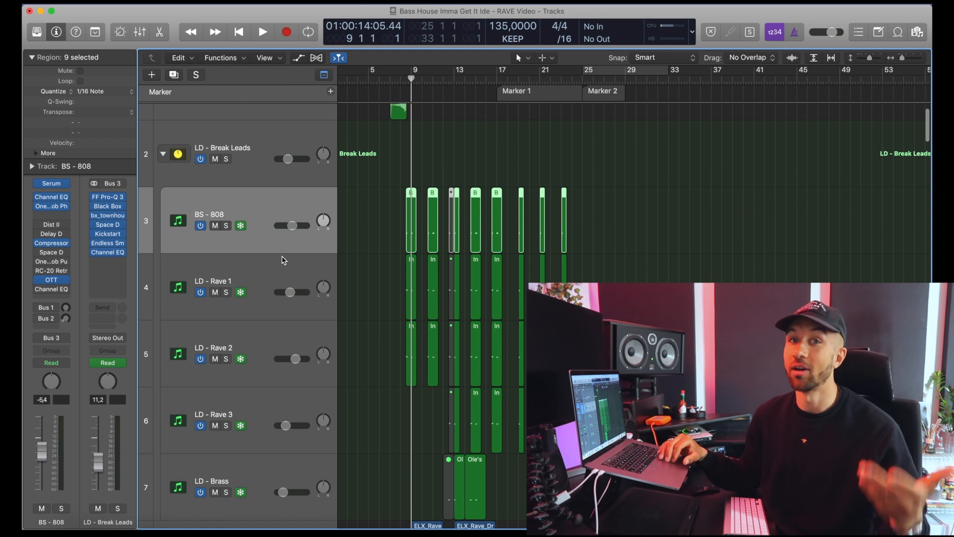
left_click(170, 157)
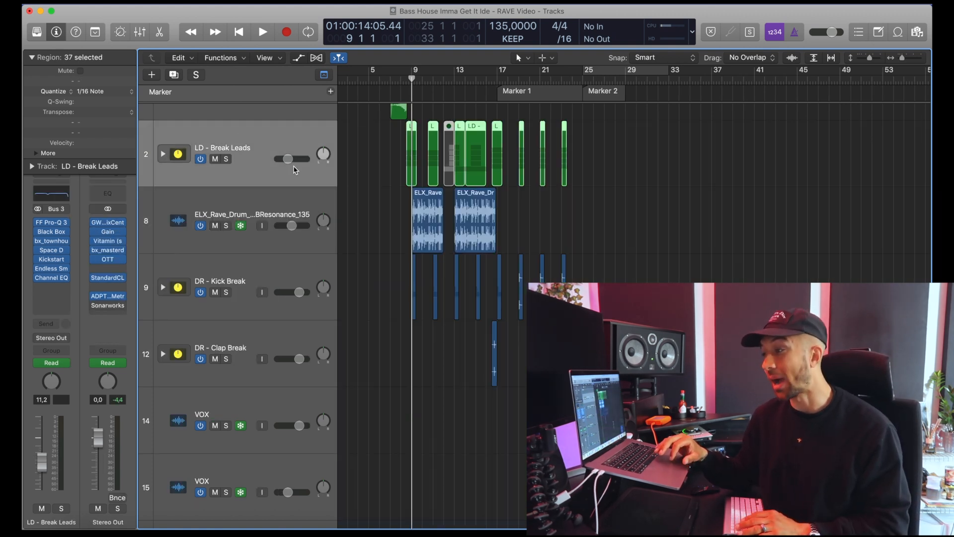
Step: Open the Black Box plug-in on the LD - Break Leads stack and solo the stack
left_click(54, 234)
left_click_drag(313, 36, 505, 209)
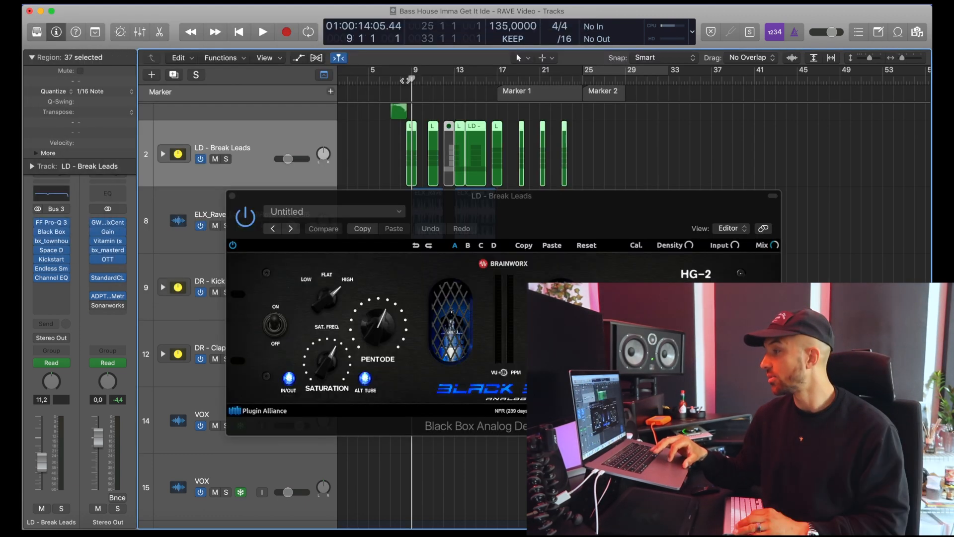
left_click(226, 159)
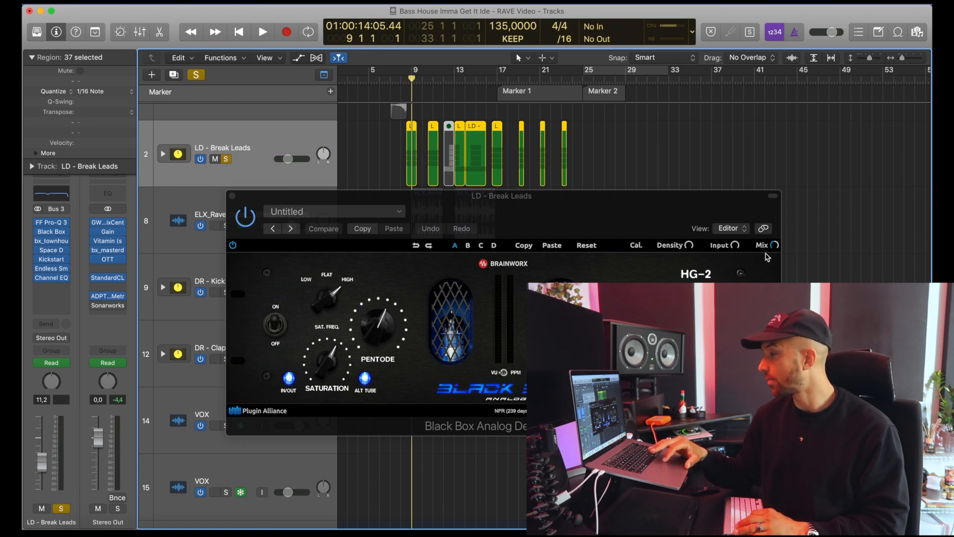
Step: Bypass the Black Box HG-2 and play the soloed break leads from bar 8 for comparison
left_click(233, 245)
left_click(405, 78)
key("space")
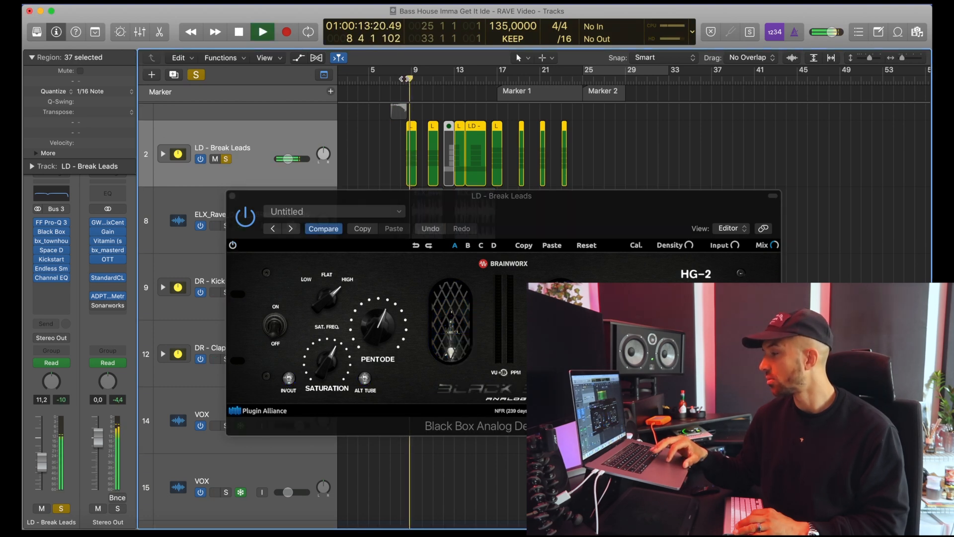
key("space")
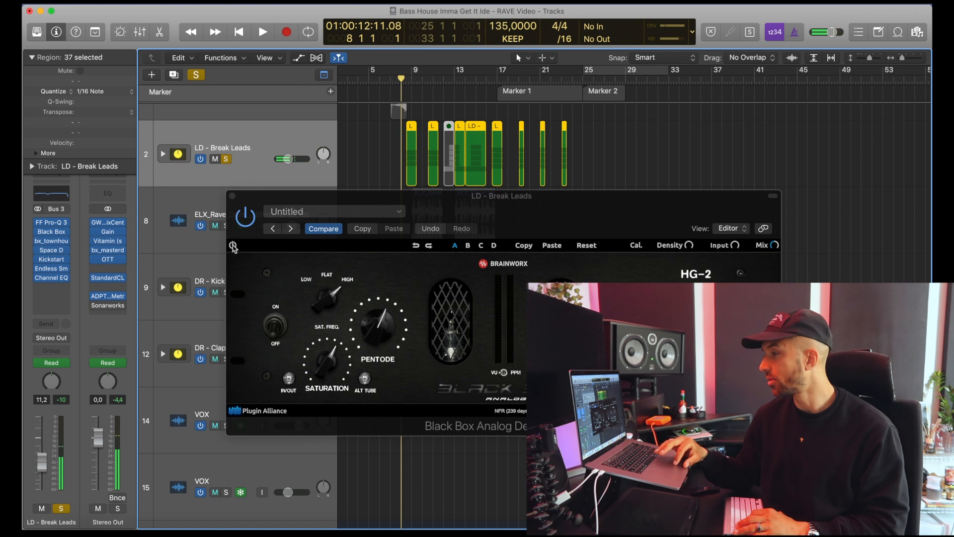
Step: Re-enable the Black Box HG-2, replay the break leads from bar 8, and review its saturation frequency and Mix controls
left_click(232, 245)
key("space")
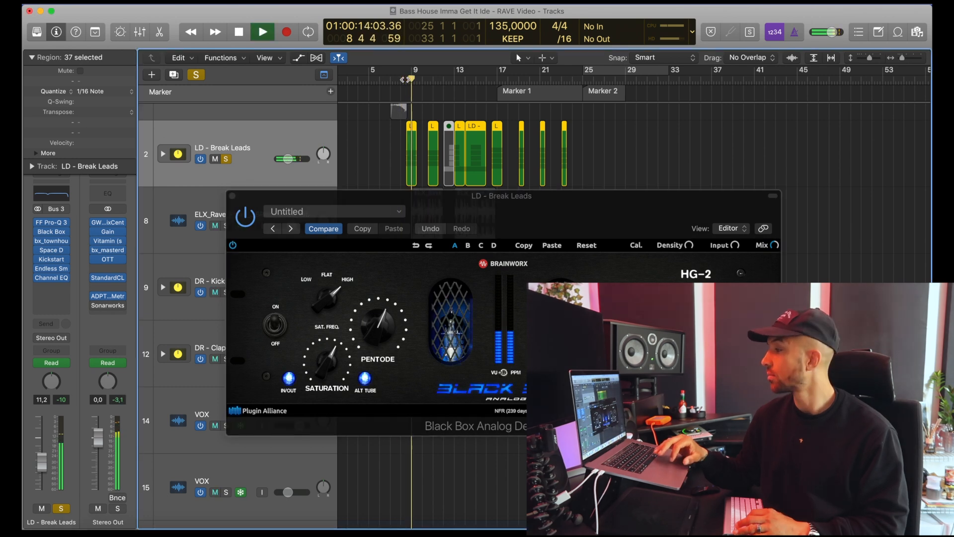
key("space")
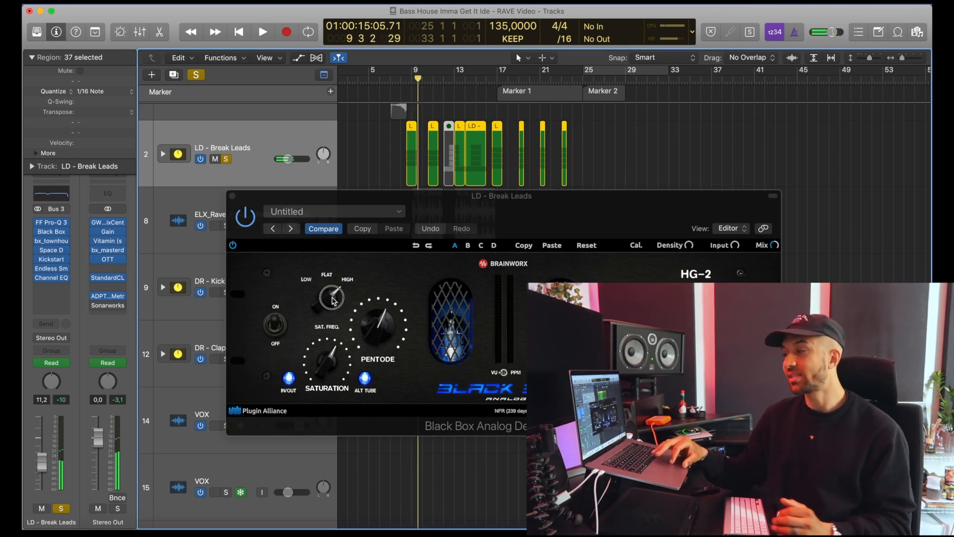
left_click(331, 293)
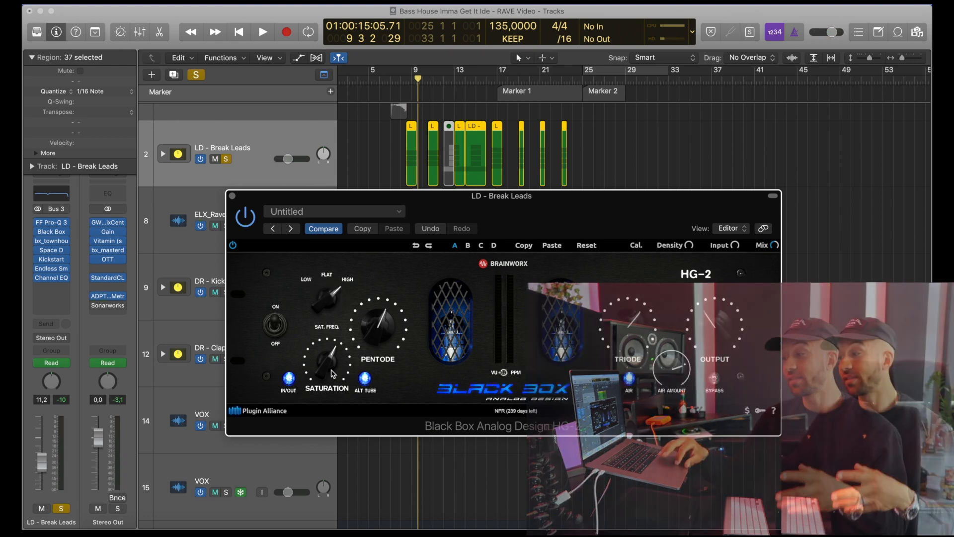
left_click(776, 243)
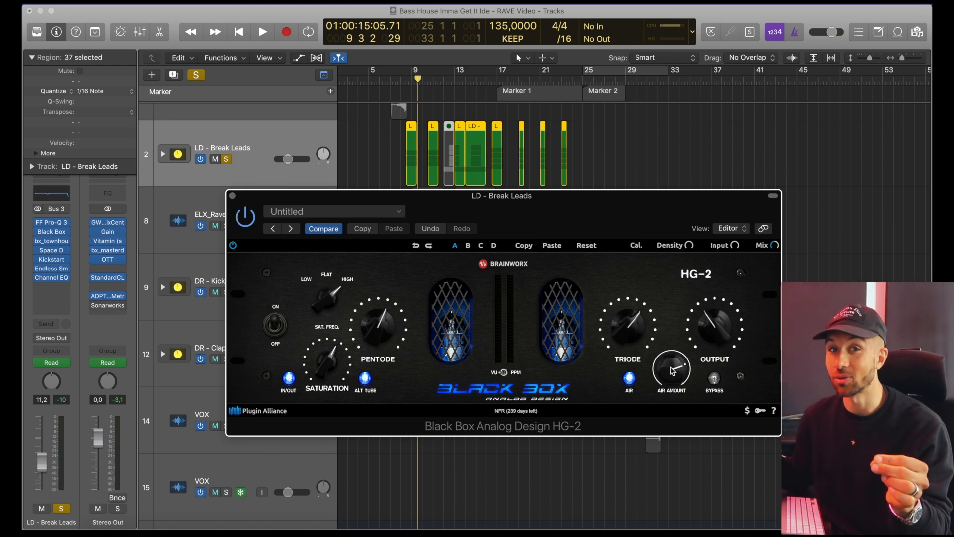
Step: Close the Black Box HG-2 window and unsolo the LD - Break Leads stack, leaving no regions selected
left_click(233, 196)
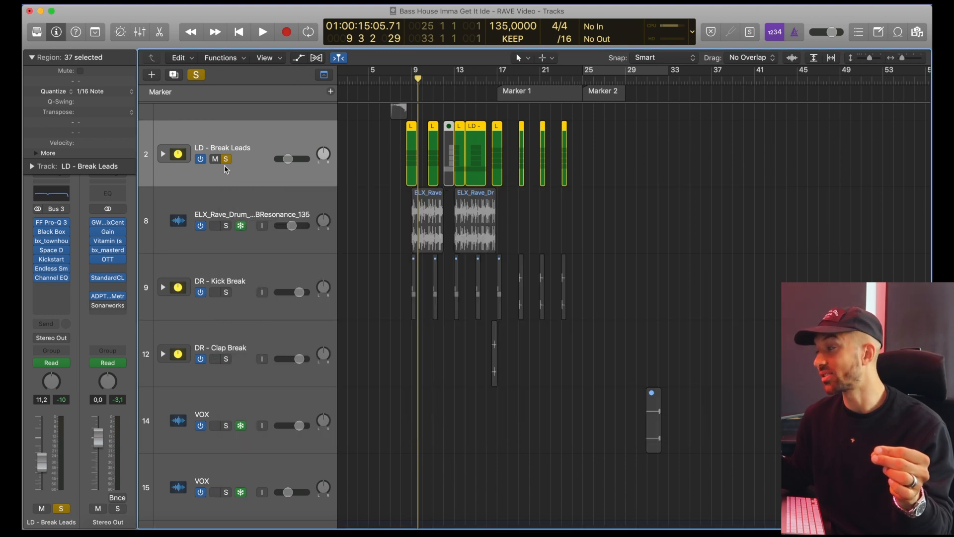
left_click(226, 159)
left_click(389, 170)
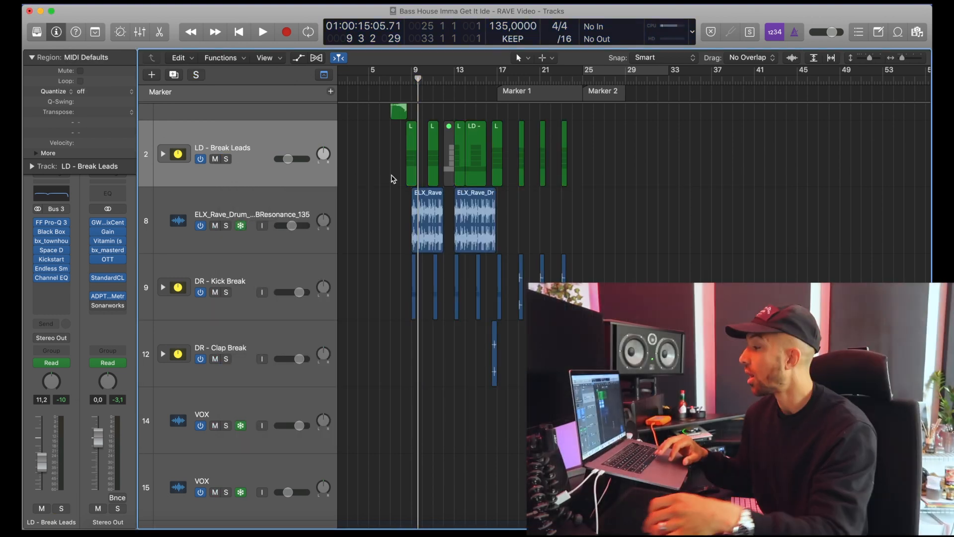
Step: Look through the arrangement's kick, FX and vocal sample tracks down to Stereo Out and back to the drop
scroll(534, 176, "down", 20)
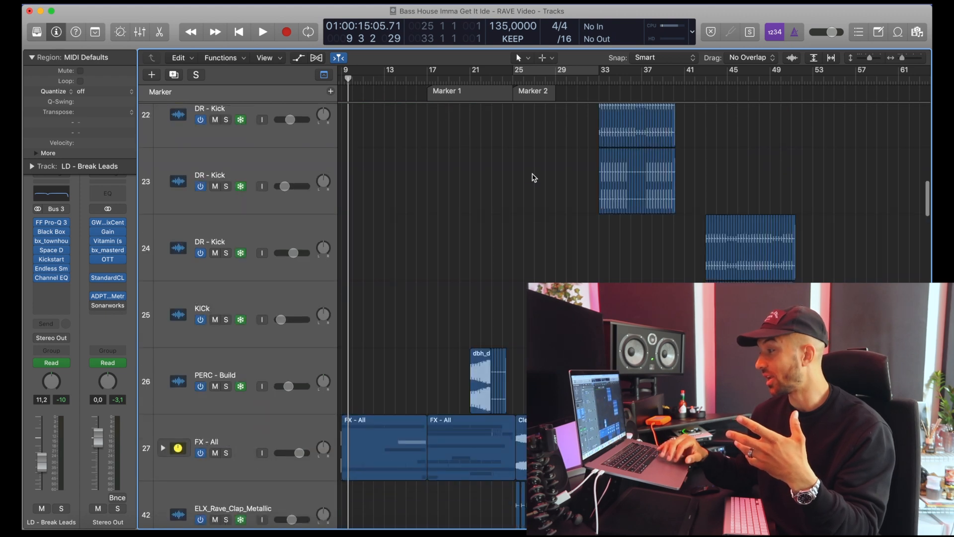
scroll(533, 176, "down", 15)
scroll(533, 176, "right", 5)
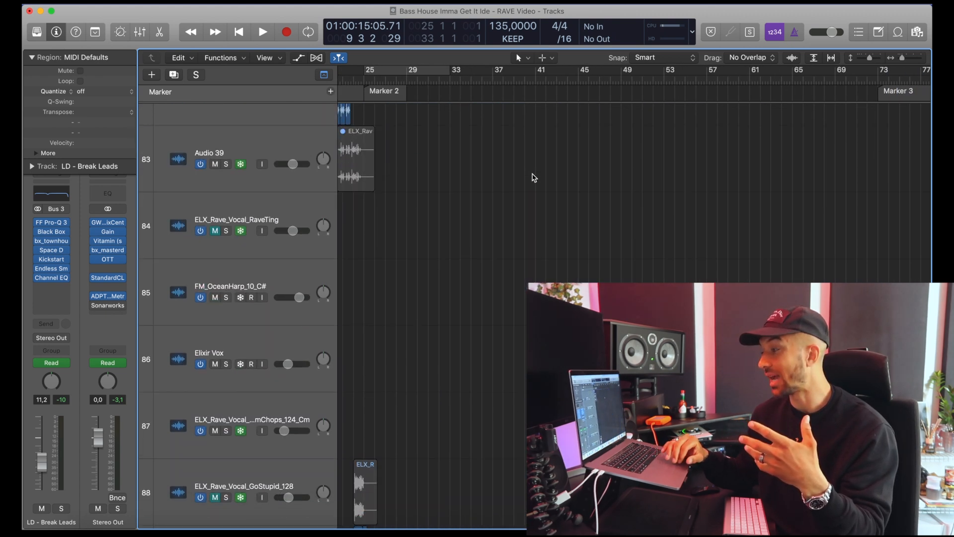
scroll(534, 176, "down", 16)
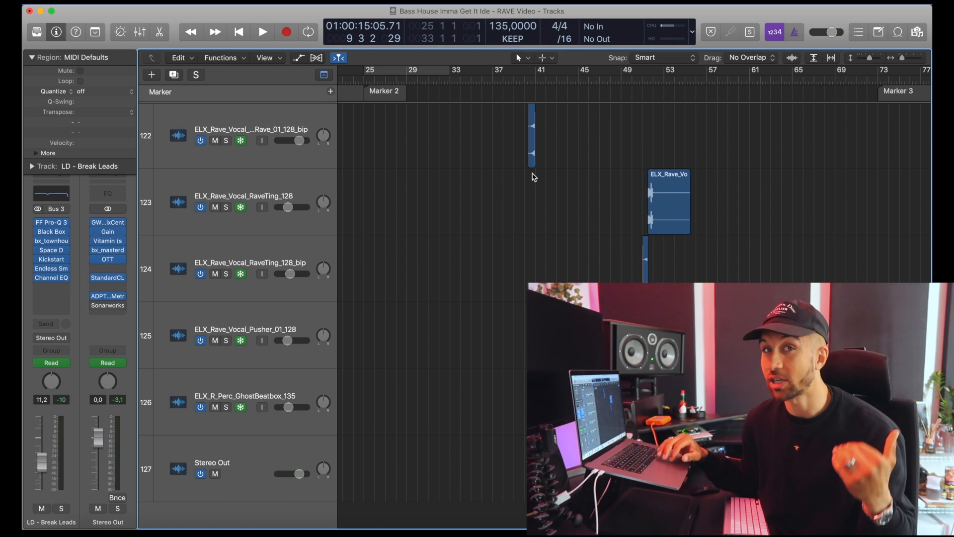
scroll(533, 176, "left", 3)
scroll(533, 176, "up", 5)
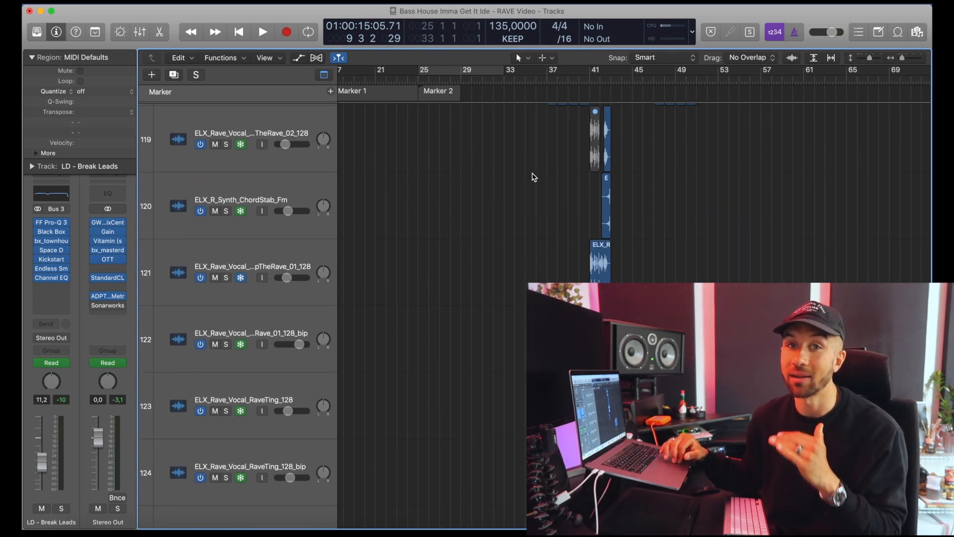
scroll(533, 177, "up", 15)
scroll(533, 176, "left", 5)
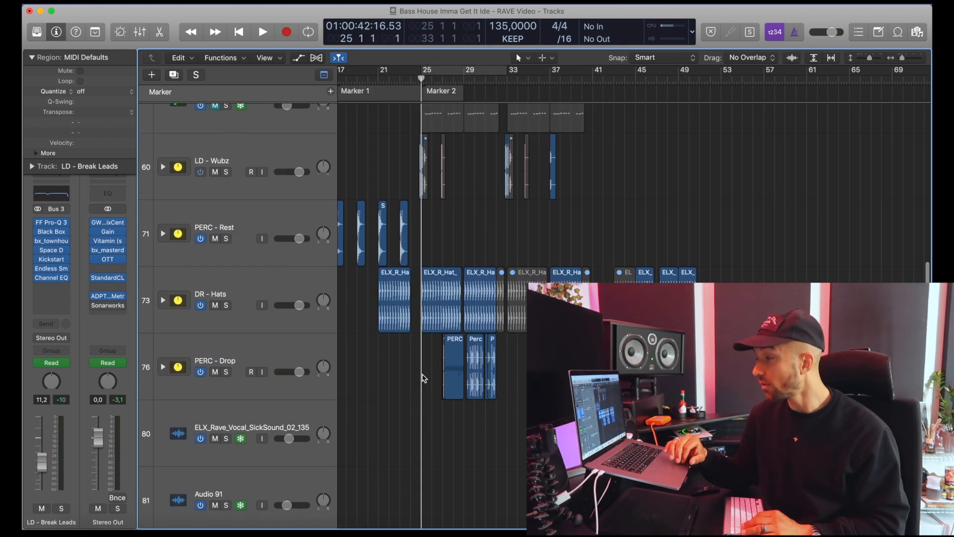
Step: Examine the drop's BS, ^sub, French and BS - Sub tracks from Marker 2 onward
scroll(420, 379, "down", 1)
scroll(420, 378, "up", 10)
scroll(422, 378, "right", 2)
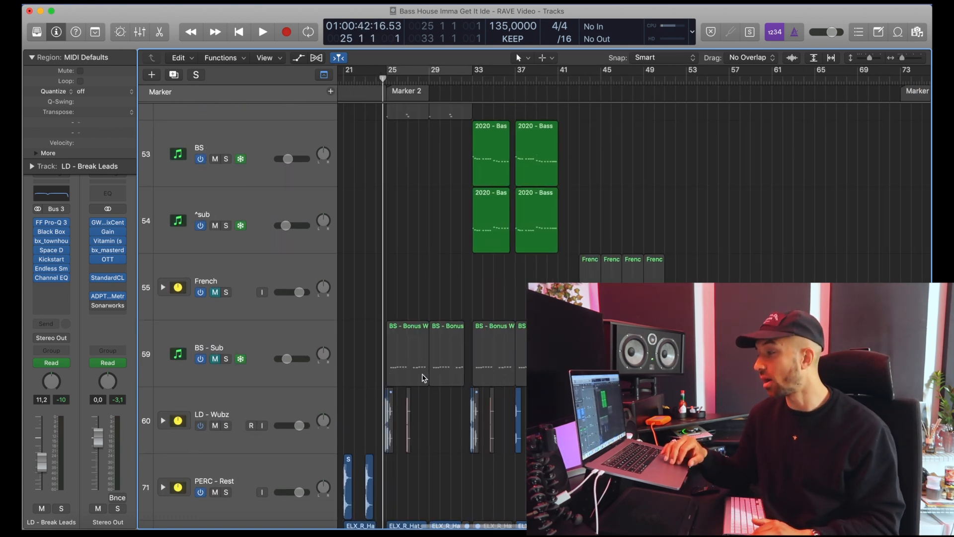
scroll(423, 378, "right", 1)
scroll(284, 326, "down", 1)
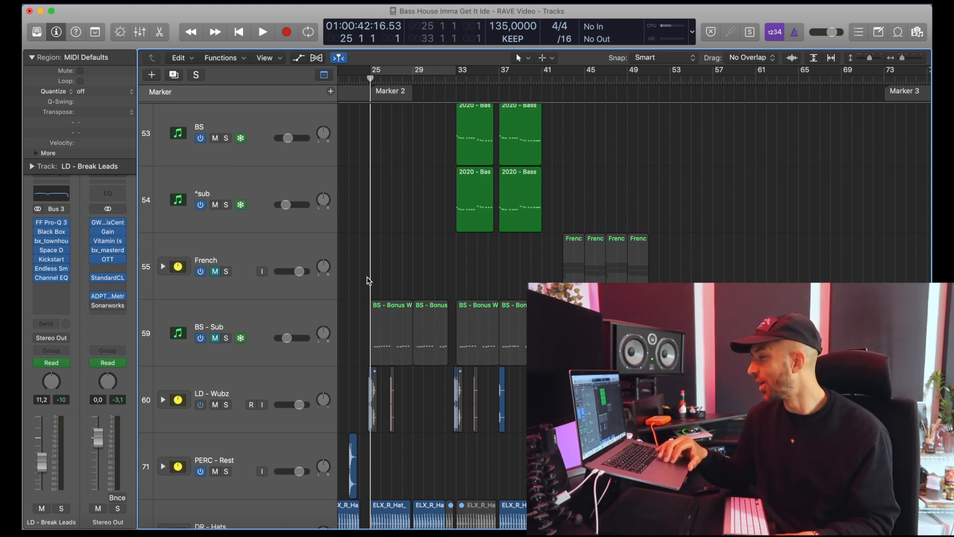
scroll(368, 281, "up", 5)
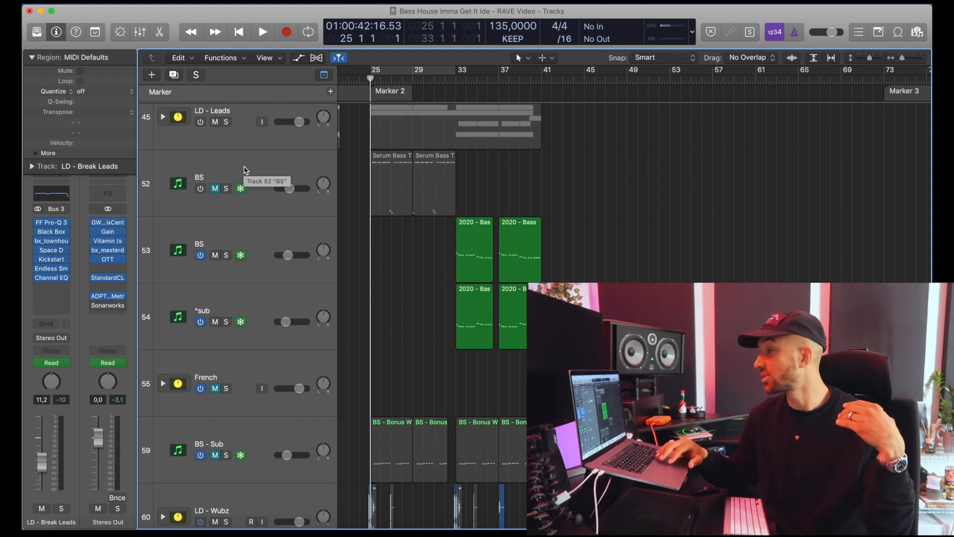
scroll(243, 171, "up", 4)
scroll(268, 271, "down", 12)
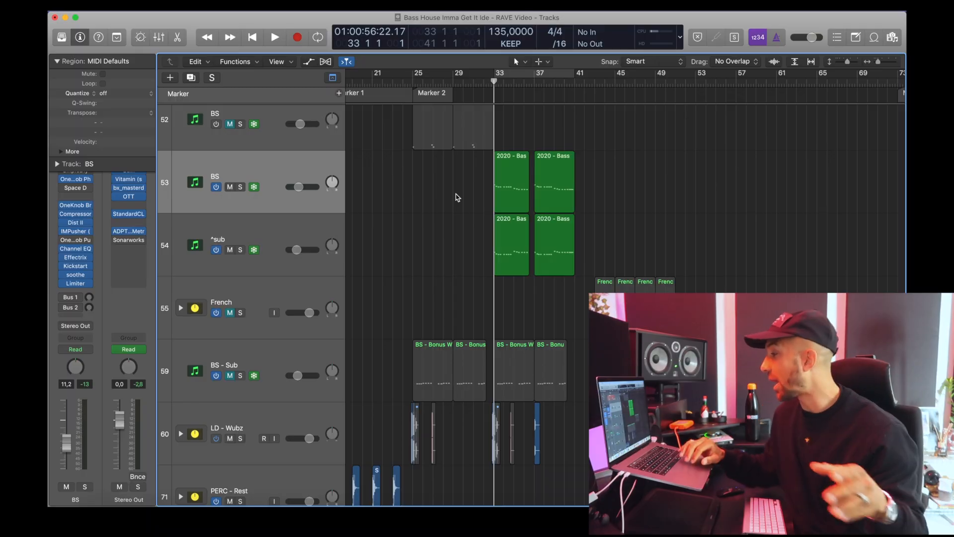
Step: Set the cycle range to the two LD - Screech regions, bars 43 to 51, and audition that second drop section
scroll(454, 196, "right", 5)
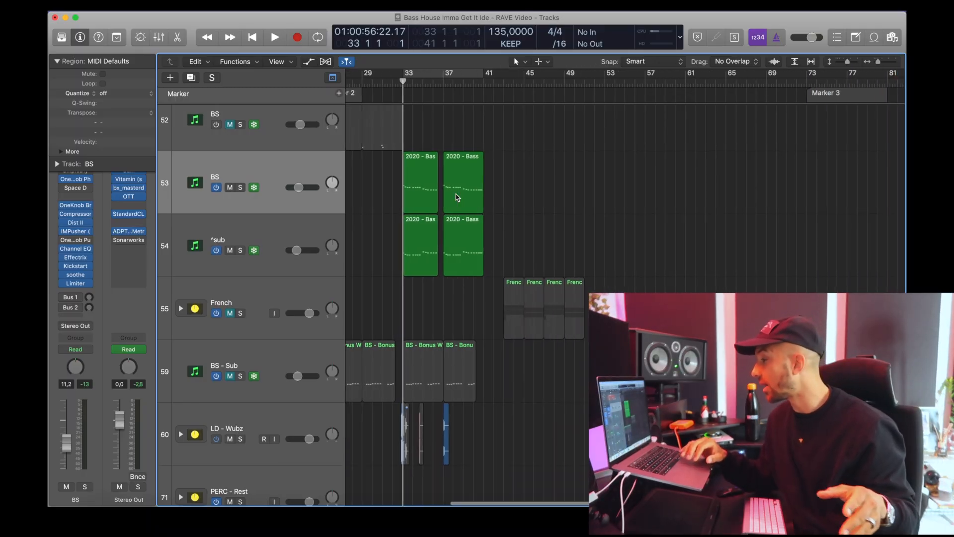
scroll(454, 196, "down", 15)
scroll(454, 196, "down", 10)
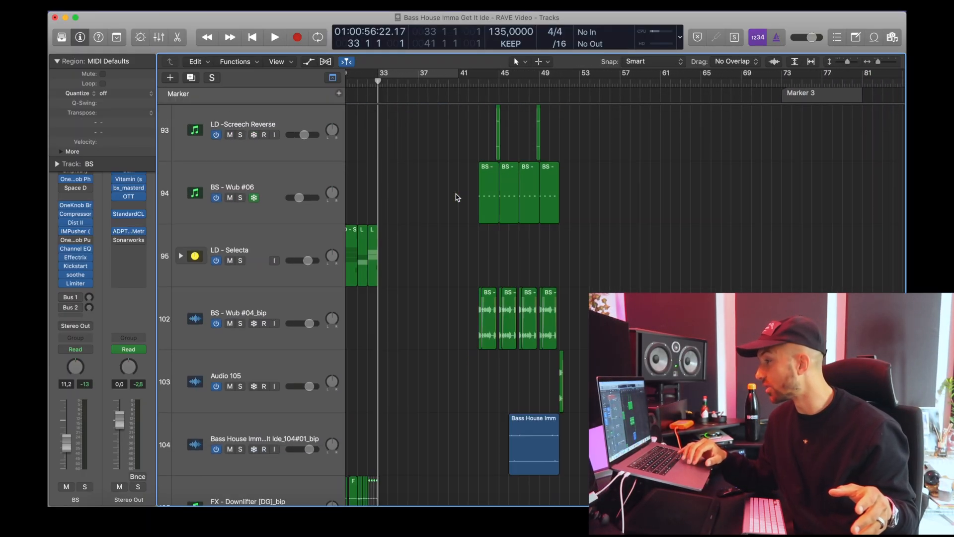
left_click(429, 207)
key("cmd+u")
key("space")
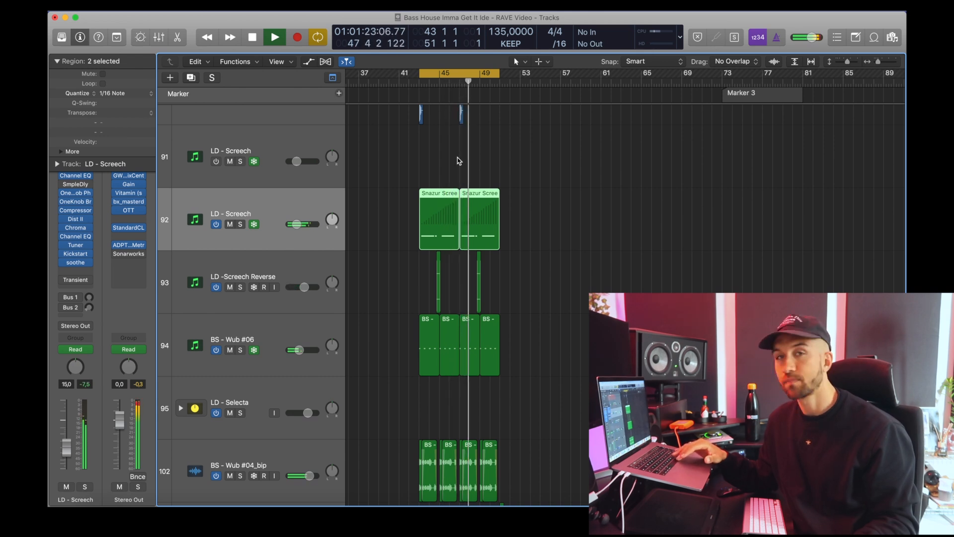
key("space")
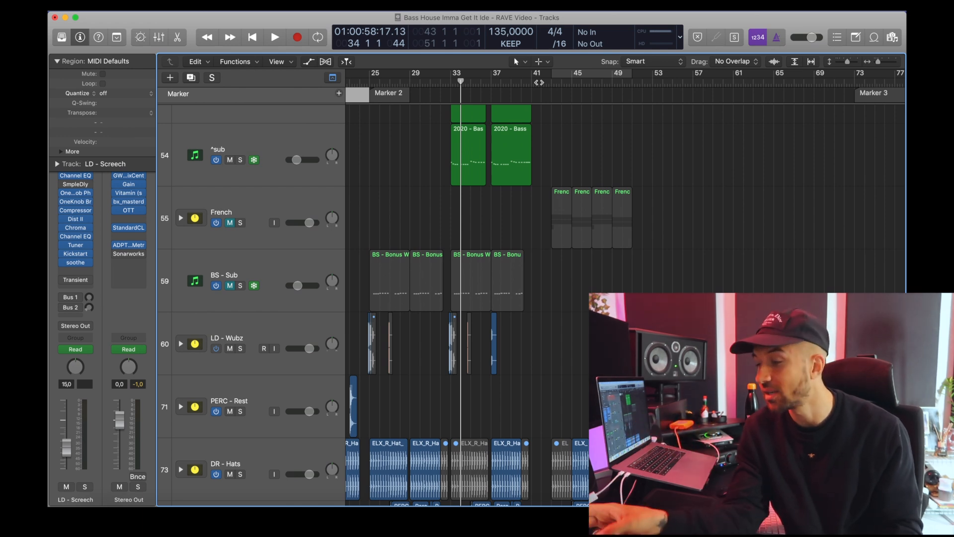
Step: Place the playhead at bar 43 and audition the DR - Hats and PERC - Drop stacks in solo
scroll(532, 86, "right", 2)
left_click(531, 82)
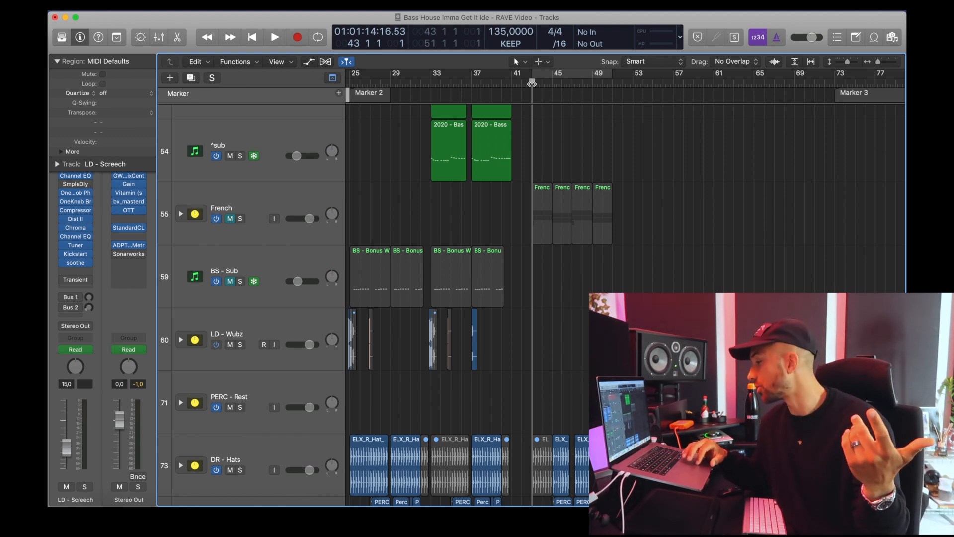
scroll(549, 166, "down", 5)
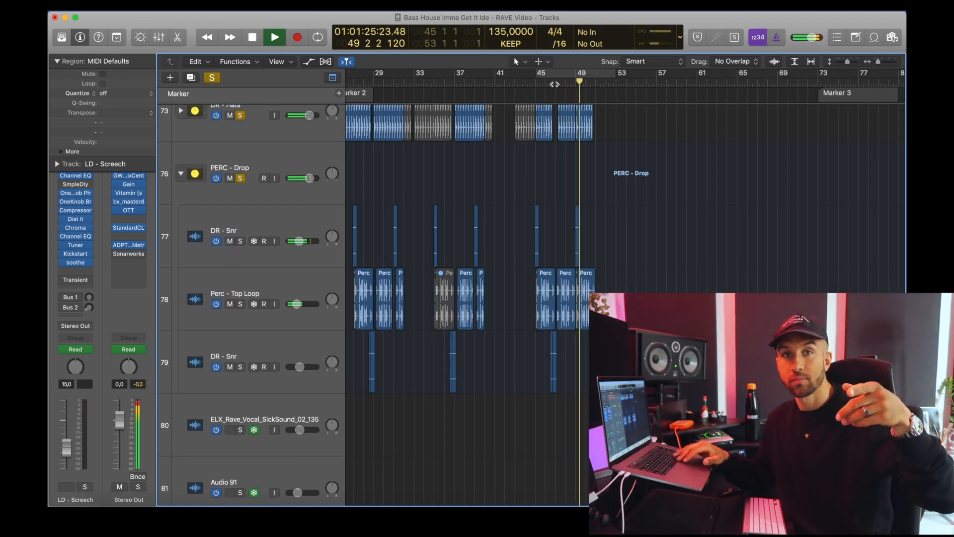
Step: Stop playback with the playhead back at bar 45 and clear the solos on DR - Hats and PERC - Drop
key("space")
left_click(537, 85)
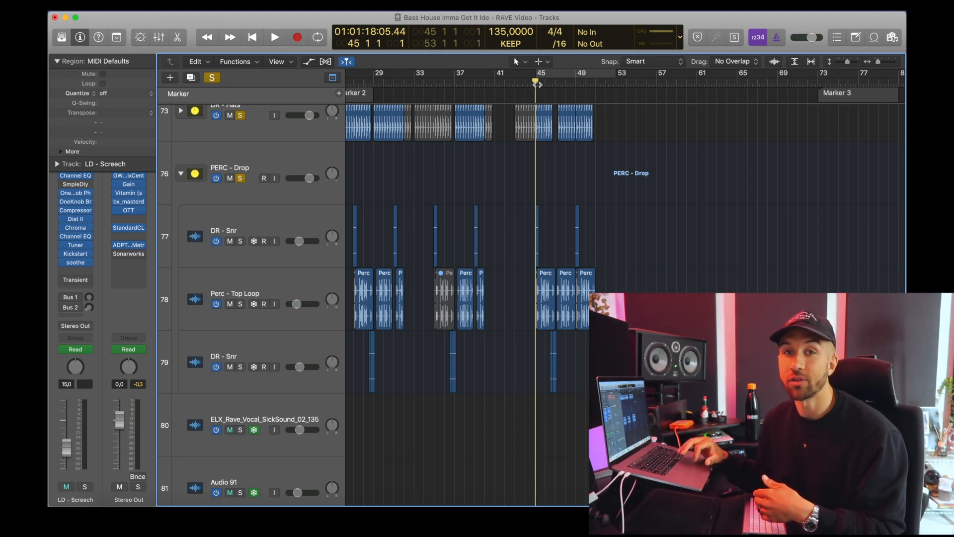
left_click(214, 78)
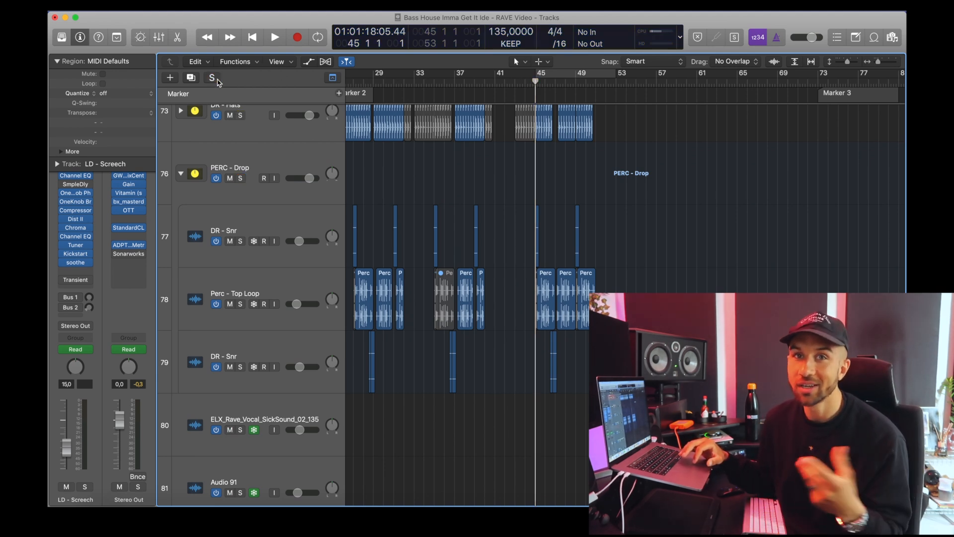